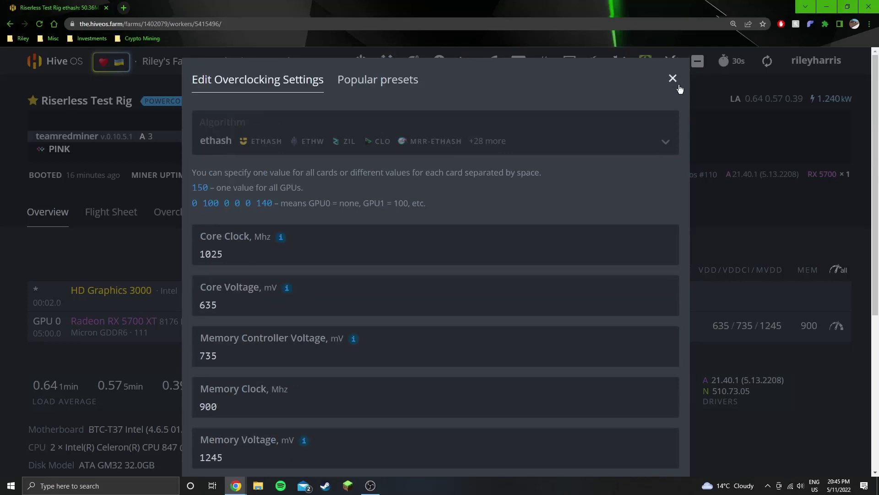
Close the overclocking settings and examine the rig's ETHASH mining summary and the Radeon RX 5700 XT's card details
click(672, 79)
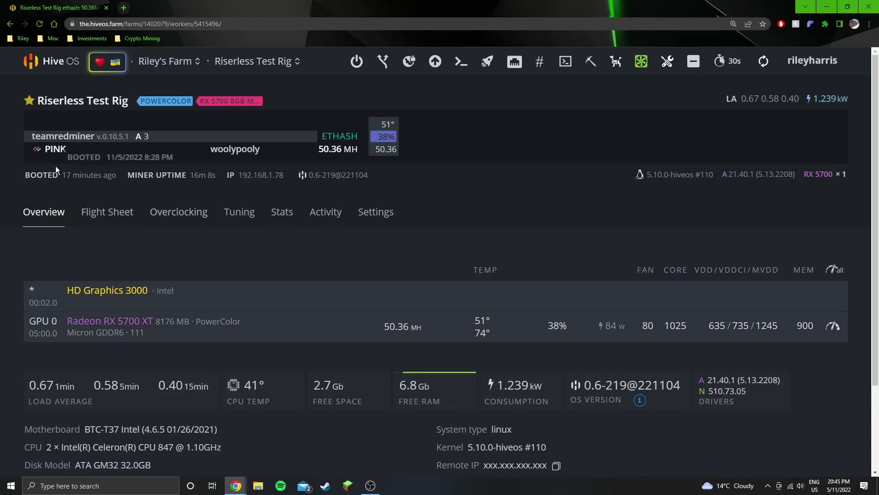
click(218, 243)
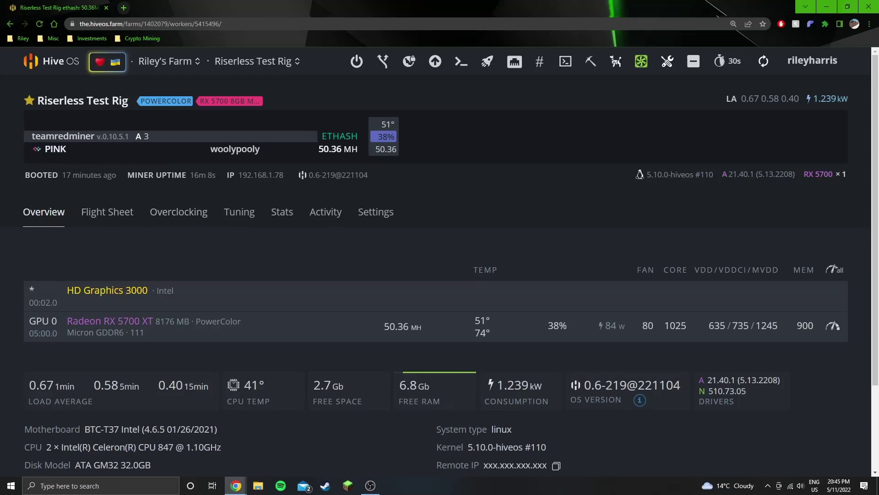
drag(321, 136, 358, 136)
click(433, 209)
drag(117, 320, 242, 322)
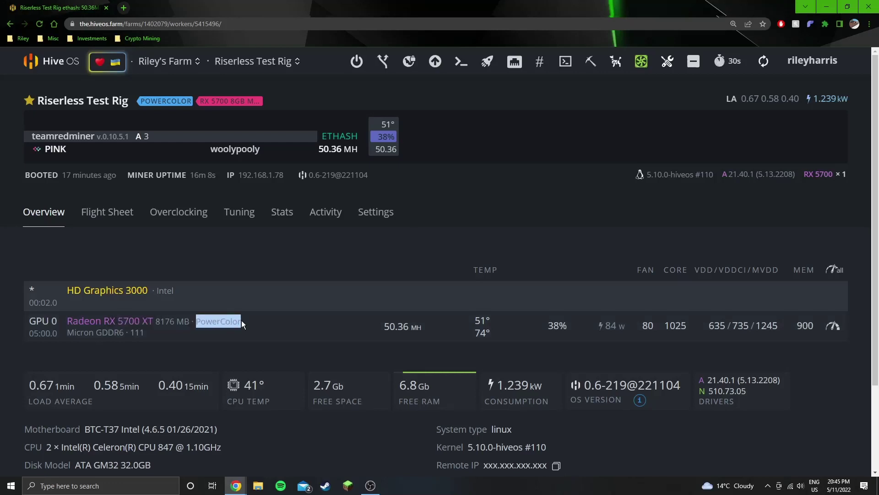
click(304, 271)
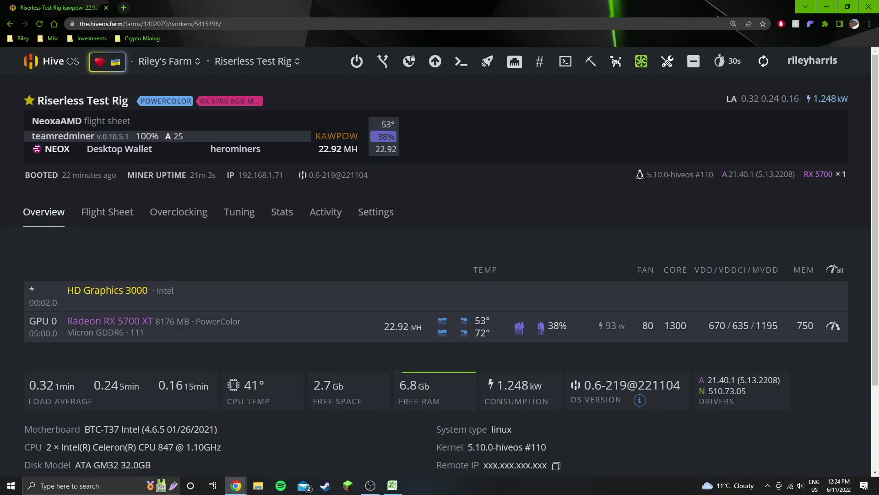
Examine the rig's KAWPOW algorithm and the Radeon RX 5700 XT's hashrate on the worker overview
drag(321, 136, 360, 138)
click(42, 152)
drag(316, 137, 359, 138)
click(366, 183)
drag(384, 327, 424, 331)
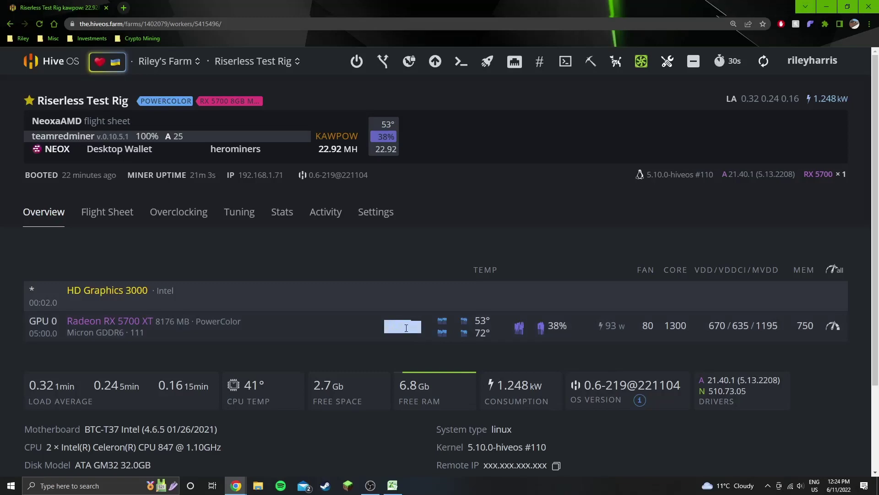
click(406, 328)
Switch to the GPU comparison workbook in Excel and check the 5700 XT's hashrate, wattage calculation and efficiency on the KawPow sheet
click(395, 488)
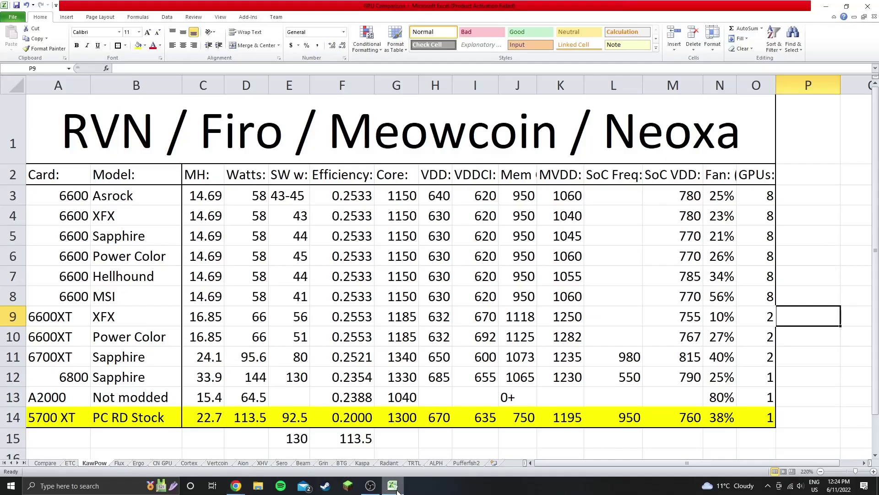
click(213, 418)
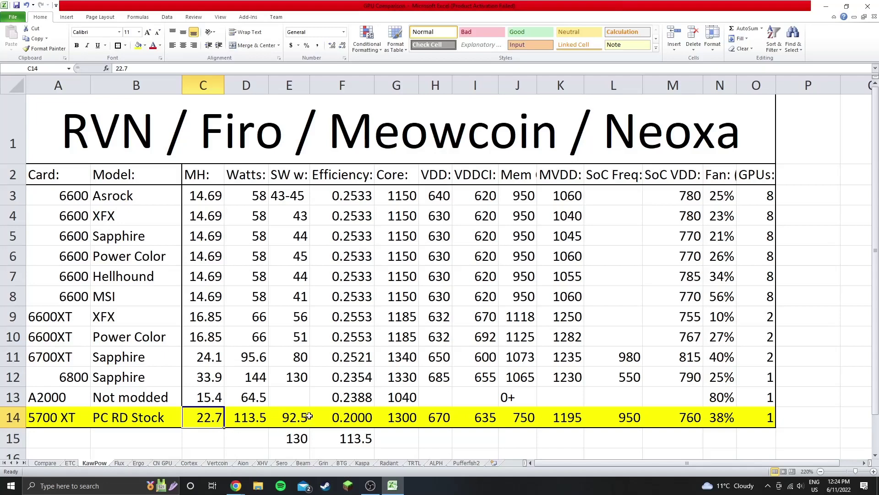
click(279, 437)
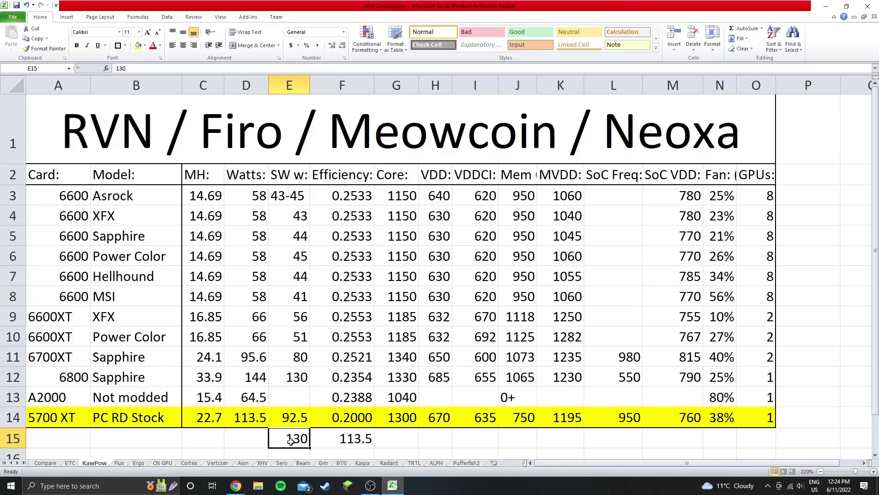
click(357, 442)
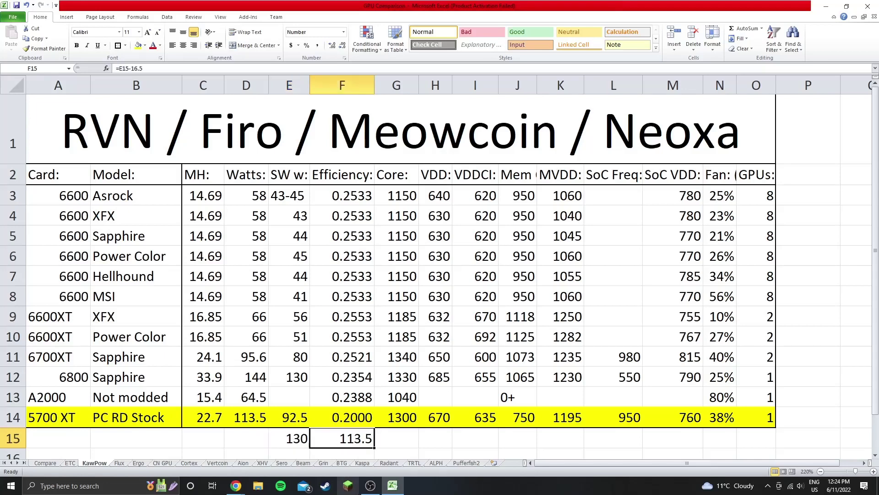
click(237, 416)
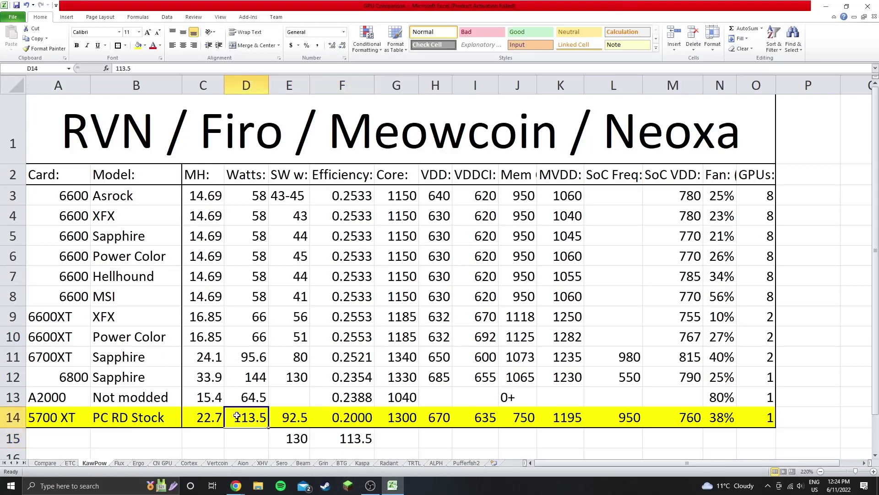
click(369, 414)
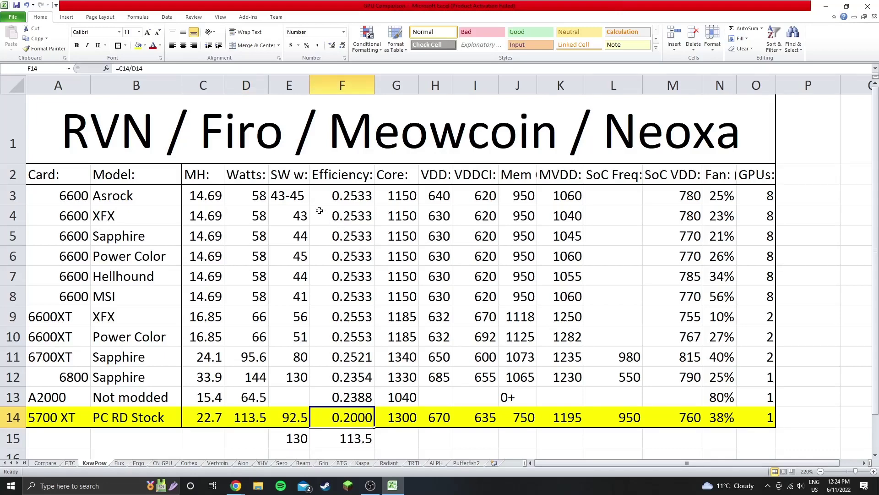
Compare the 5700 XT's efficiency with that of the 6600 and 6600XT cards and check its model entry
drag(319, 210, 326, 320)
click(327, 340)
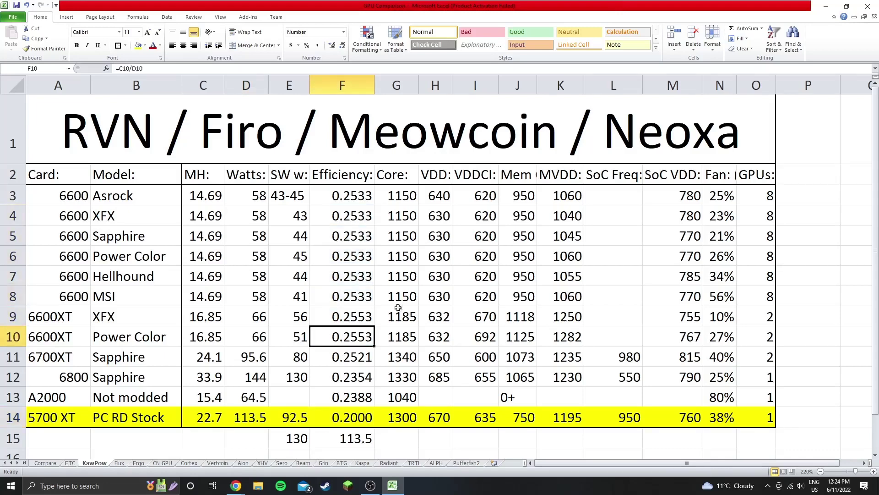
click(337, 417)
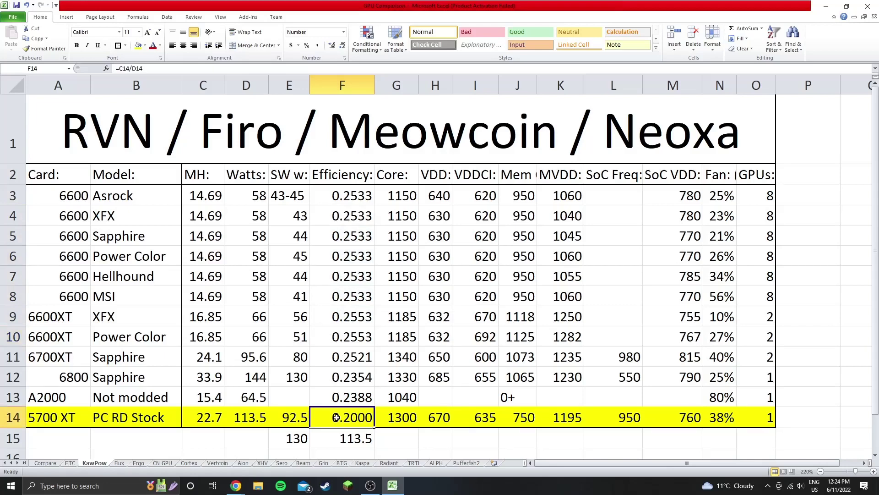
click(164, 415)
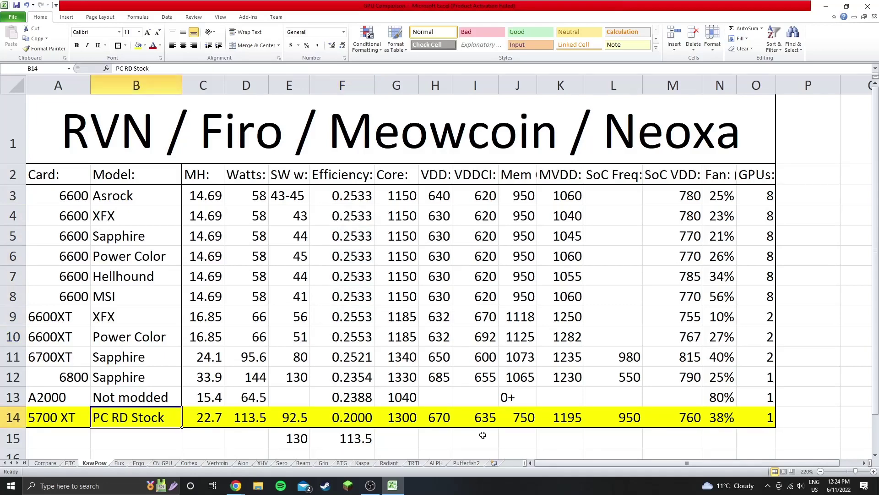
Check the 5700 XT's core clock, SoC frequency and SoC VDD entries on the KawPow sheet
click(398, 410)
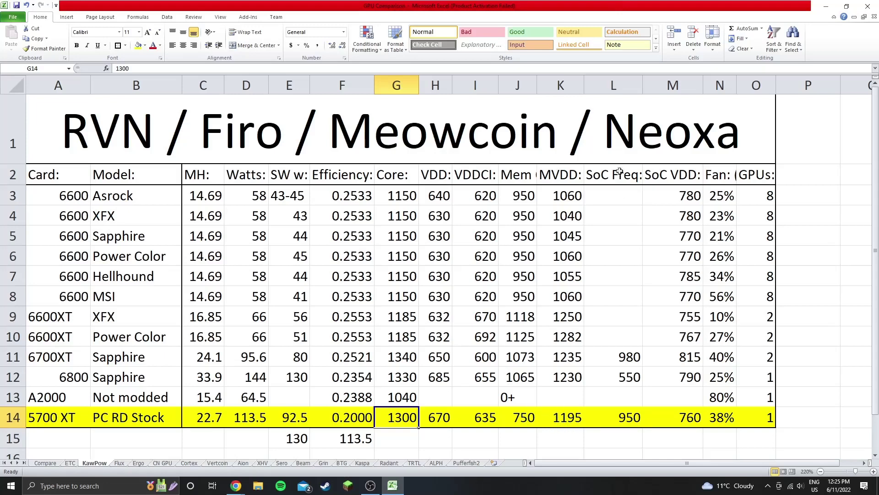
click(606, 415)
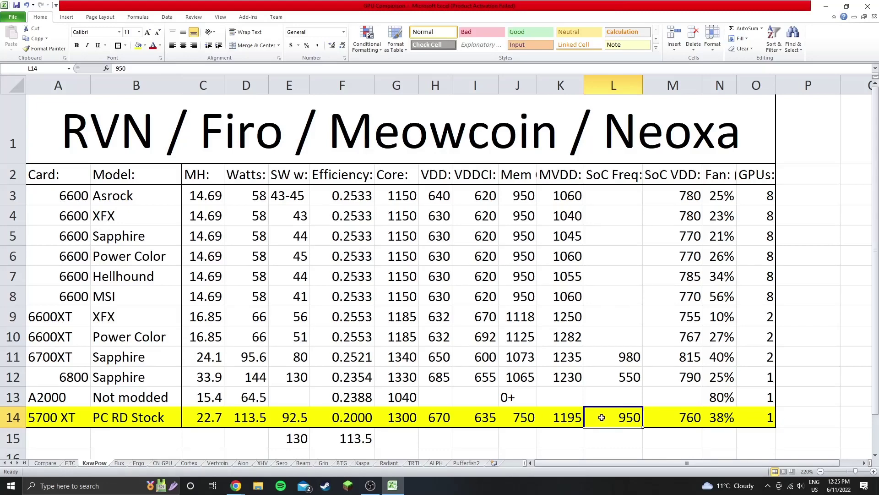
click(610, 441)
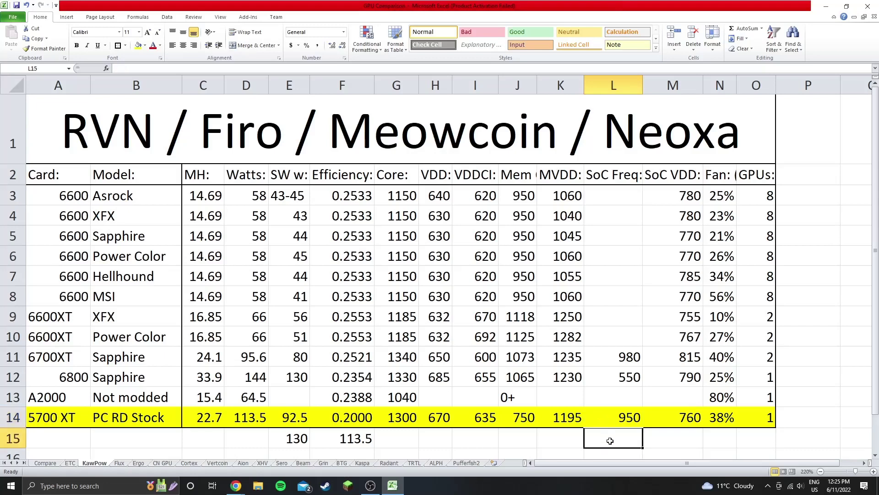
click(601, 416)
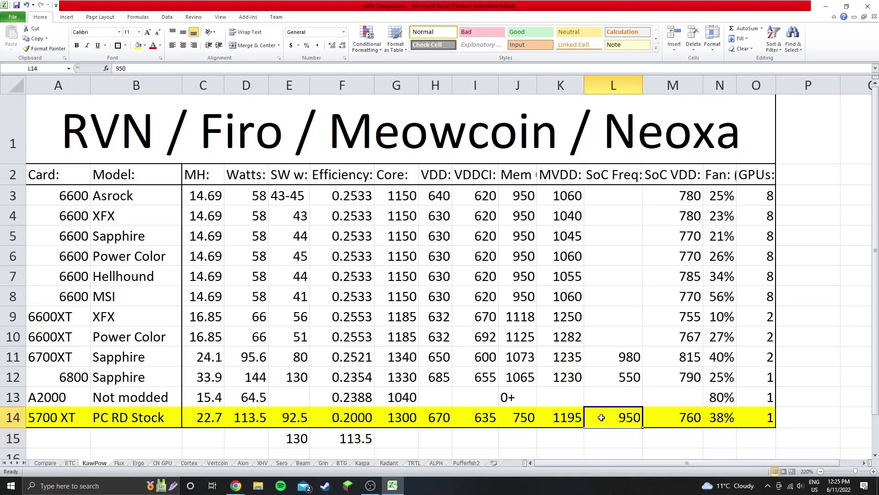
click(608, 441)
click(673, 416)
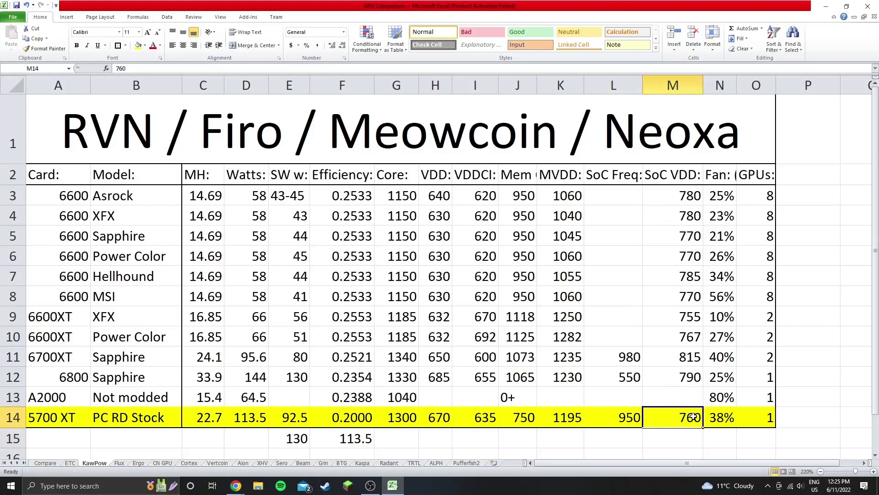
Compare the 5700 XT's fan speed with the fan speeds of the other cards in the table
click(725, 418)
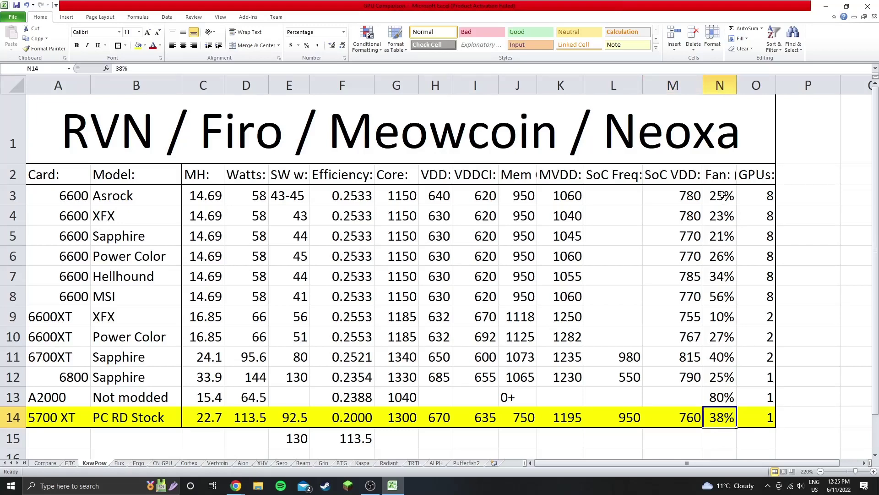
drag(728, 196, 719, 418)
click(714, 418)
click(724, 439)
click(710, 413)
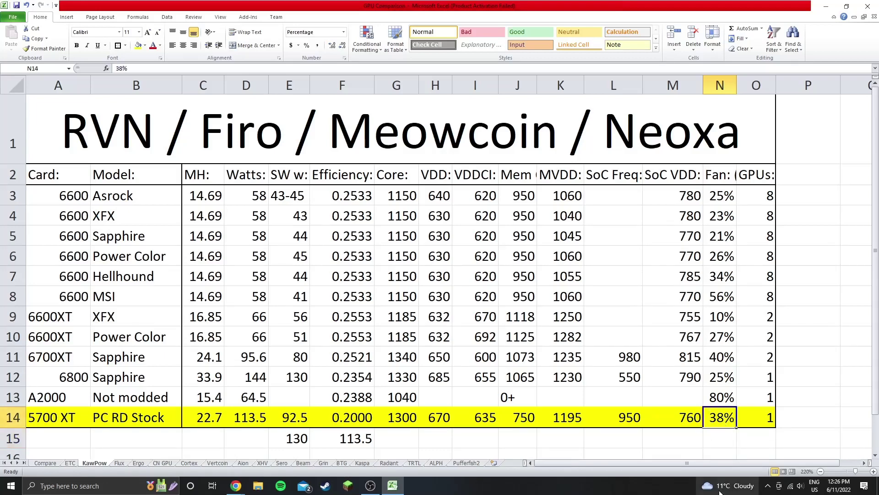
Dismiss the news and weather pop-up covering the sheet and select the 5700 XT's GPU count
click(453, 426)
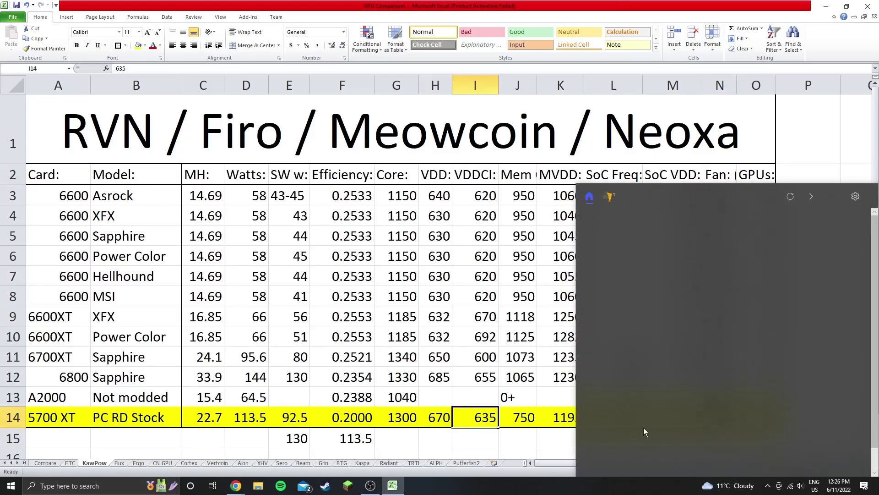
click(820, 157)
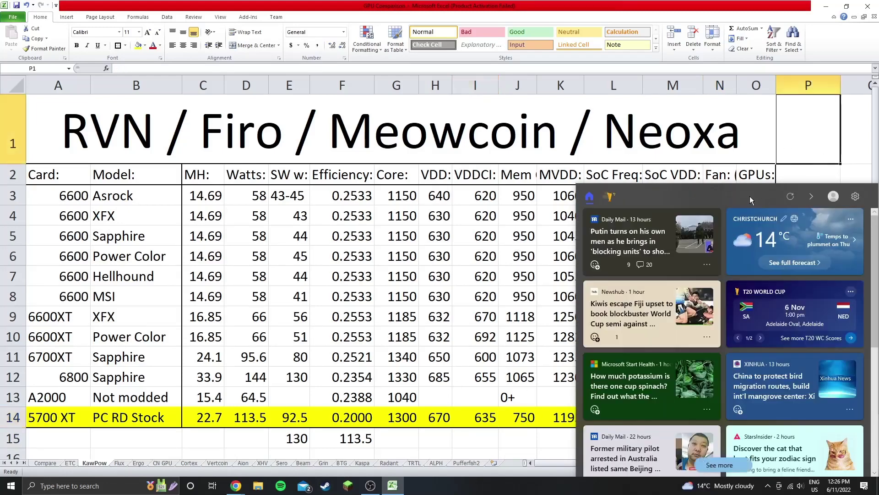
click(771, 421)
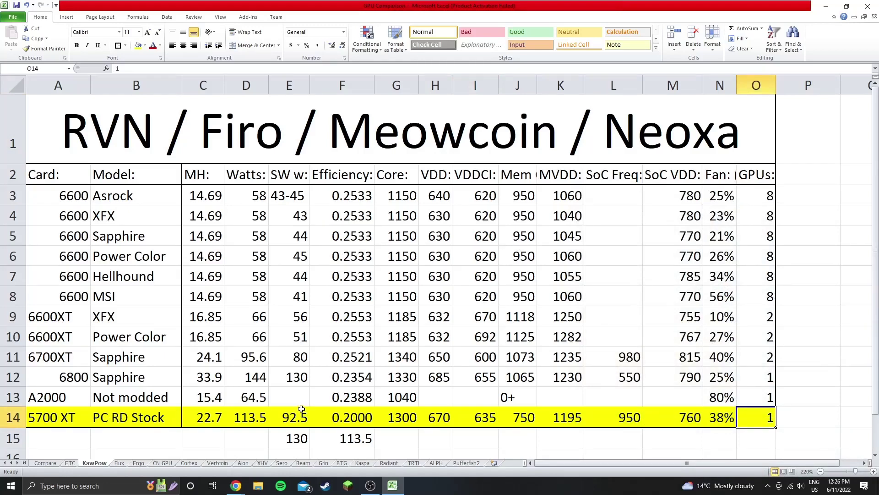
Return to Hive OS in Chrome, review the kawpow overclocking settings down to SoC VDDmax, and close them without changes
click(395, 486)
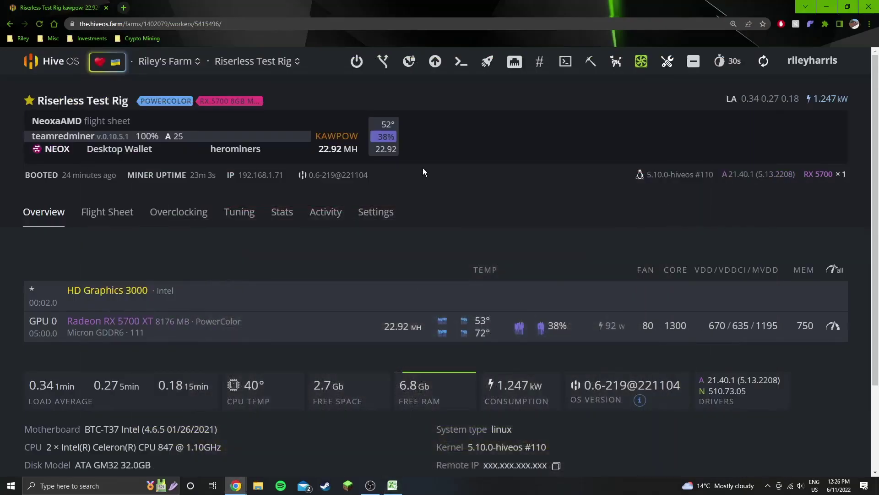
click(834, 269)
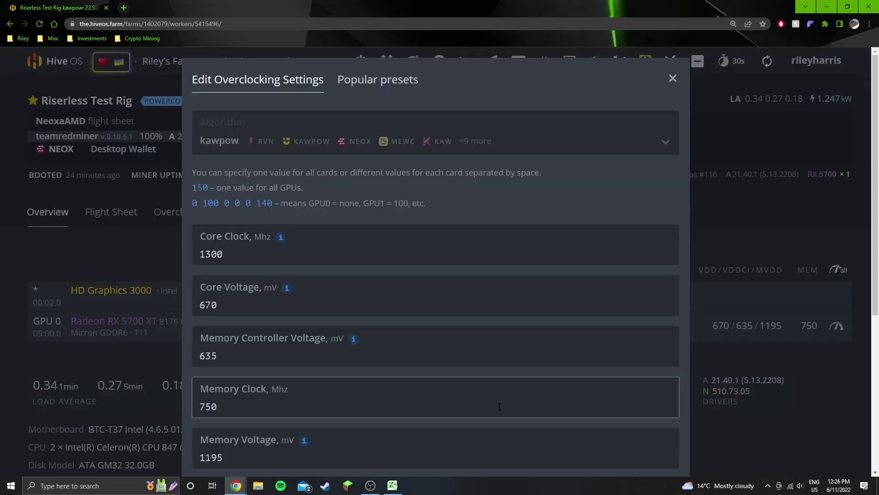
scroll(500, 404, down, 3)
click(561, 373)
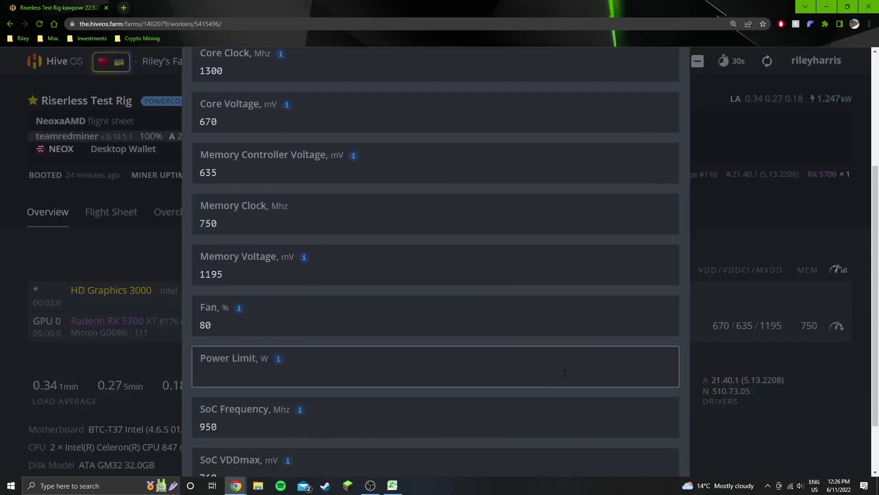
scroll(565, 373, down, 1)
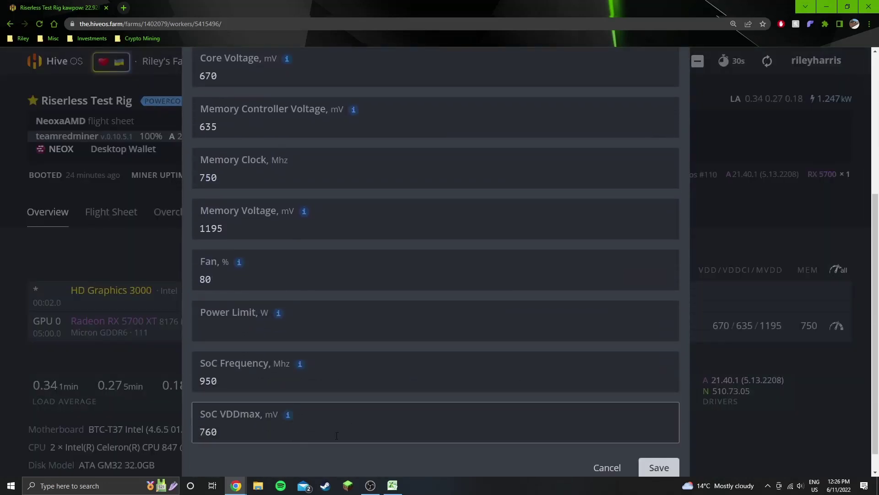
scroll(337, 435, up, 8)
click(740, 246)
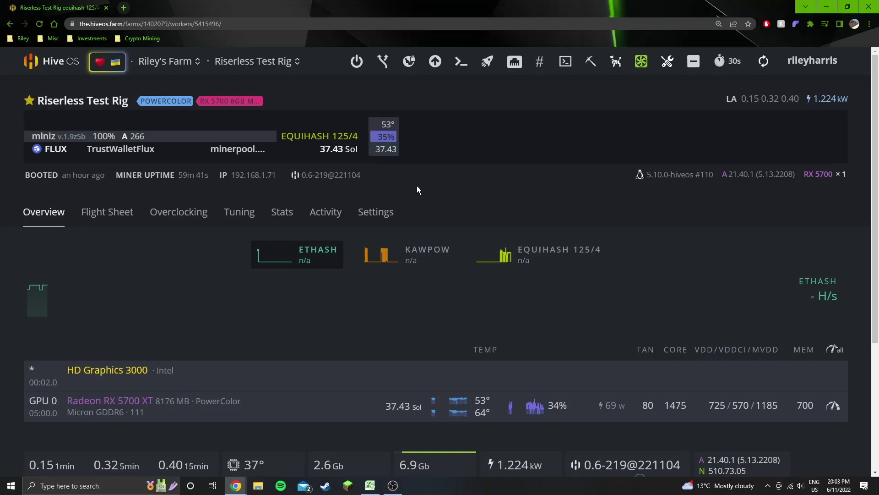
Review the rig's equihash 125/4 overclocking settings from core clock to SoC VDDmax, and close them without changes
click(834, 349)
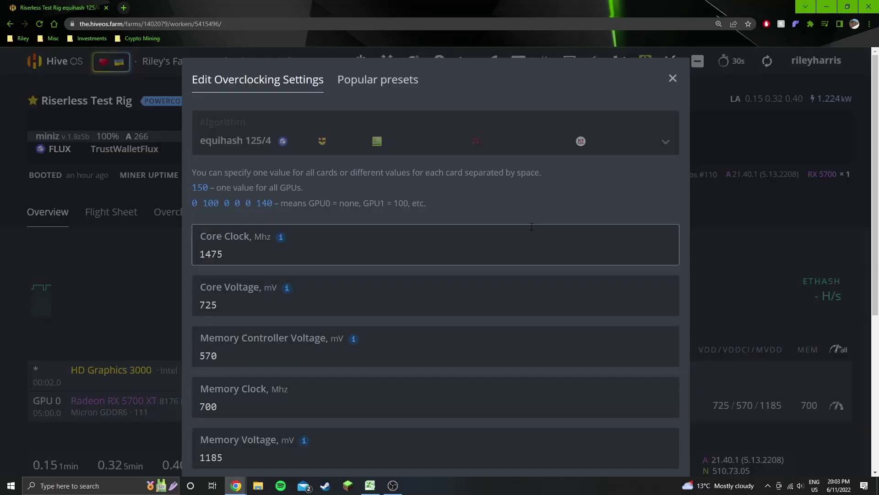
scroll(526, 229, down, 3)
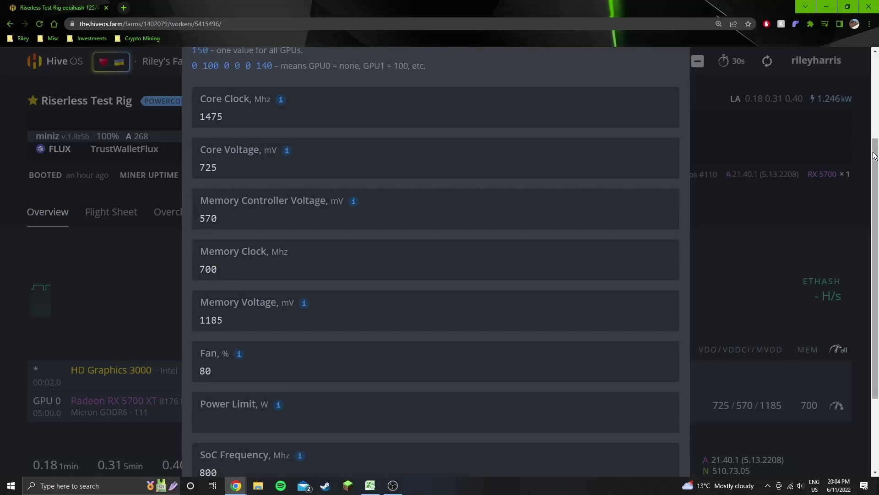
drag(872, 158, 872, 189)
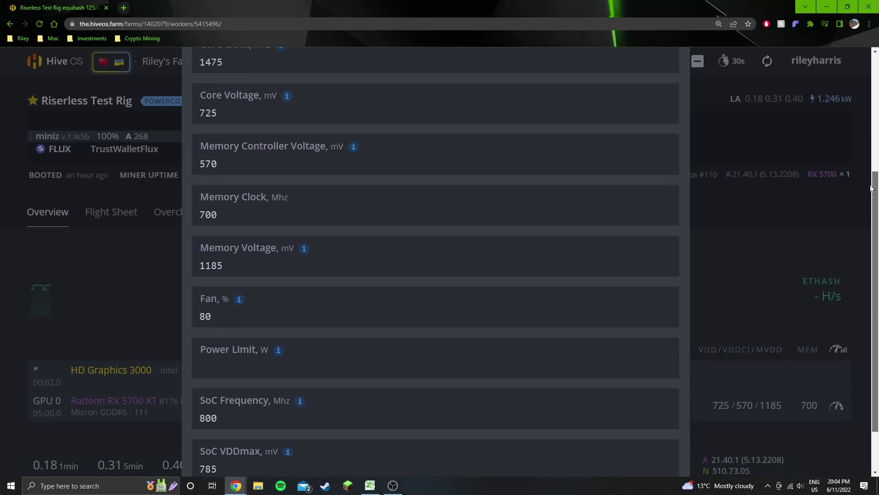
scroll(872, 188, up, 5)
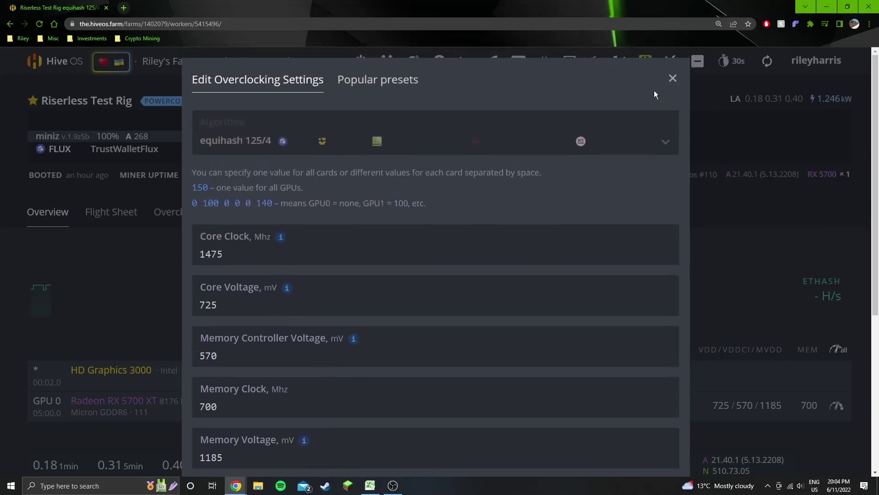
click(673, 79)
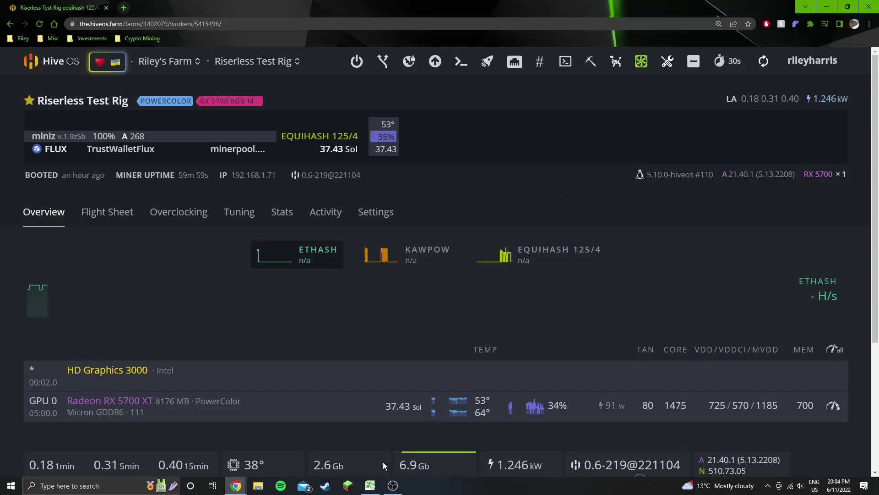
Switch to the Excel comparison workbook and review the 5700 XT's Flux overclocks from core to SoC frequency, its hashrate and its wattage
click(370, 485)
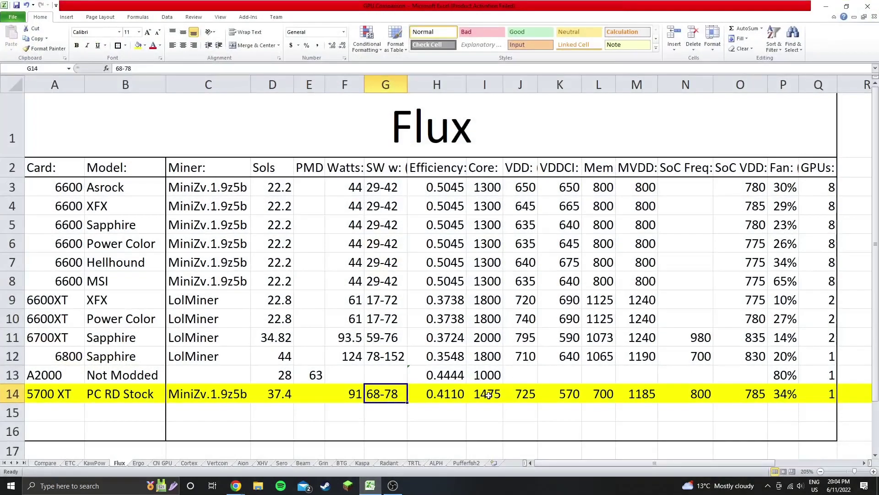
drag(488, 395, 670, 393)
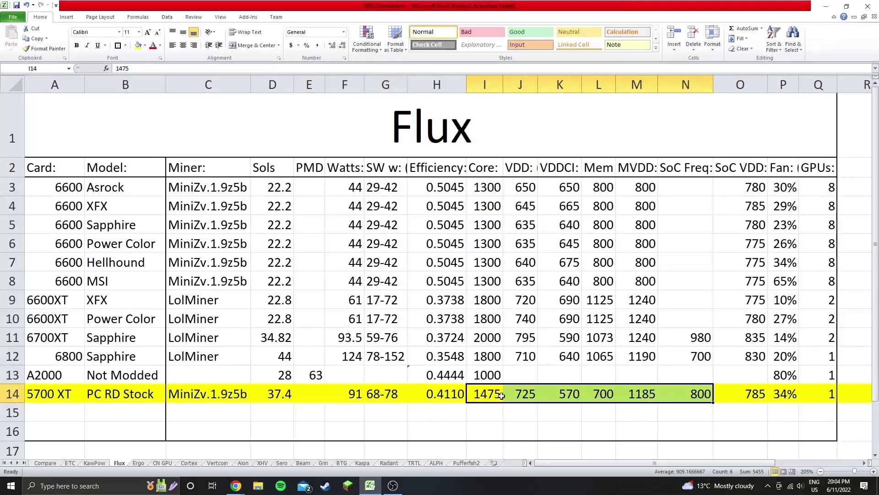
click(265, 396)
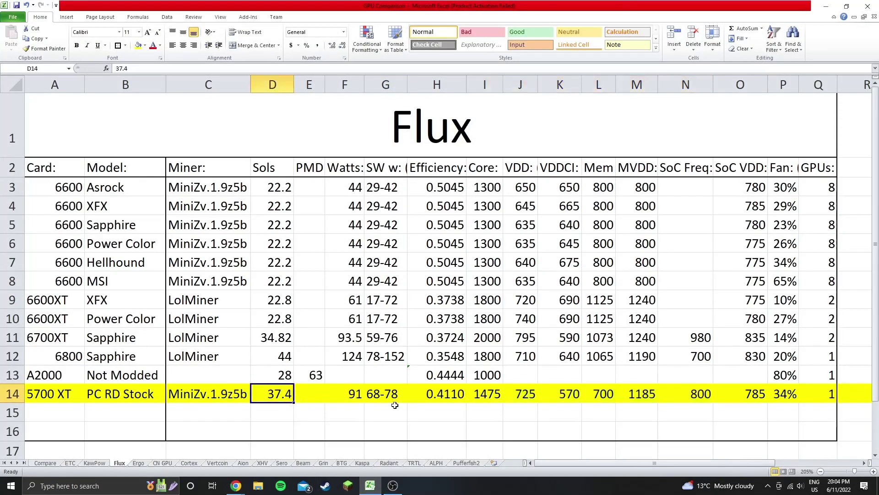
click(343, 392)
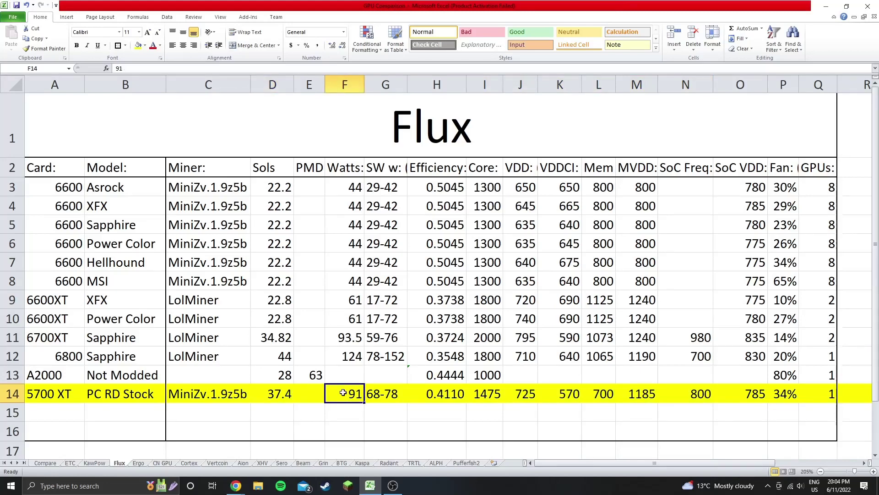
Compare the 5700 XT's Flux efficiency with that of the other cards, including the A2000, and check its core clock
click(433, 393)
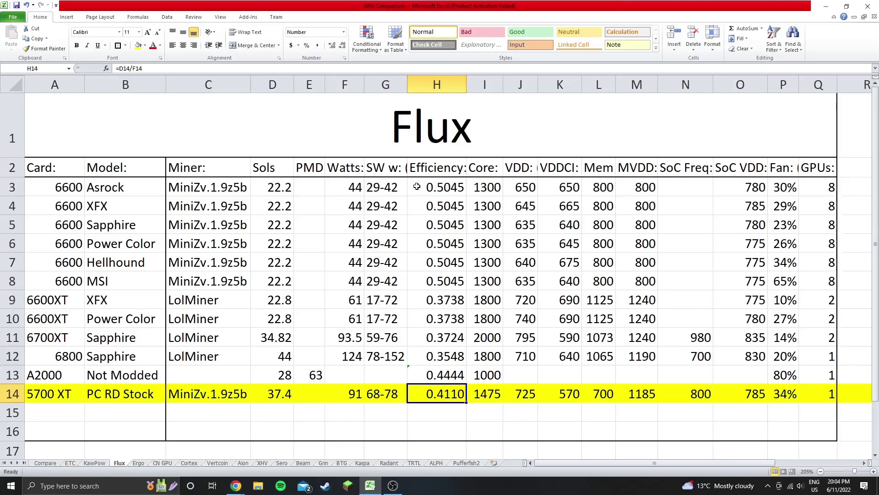
drag(417, 187, 422, 373)
click(421, 374)
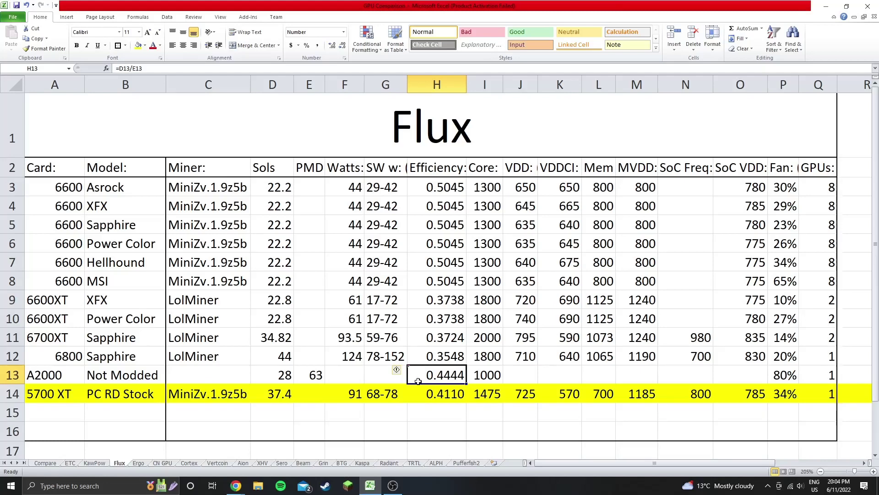
click(438, 397)
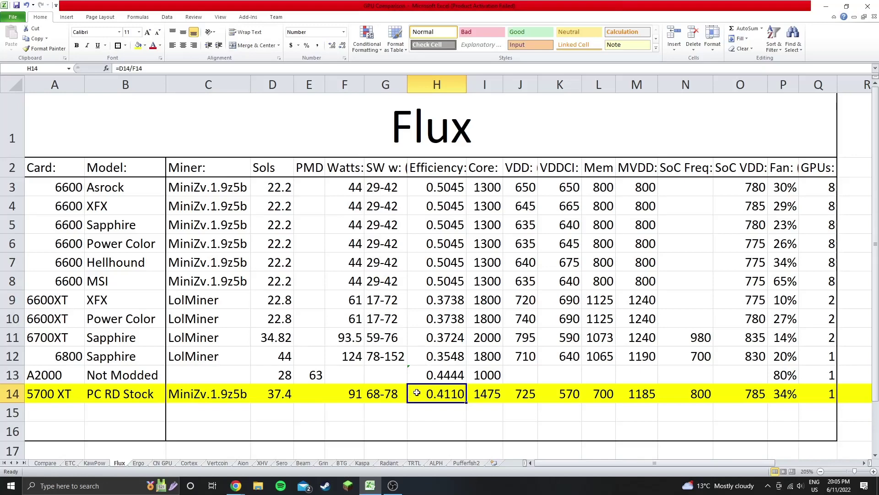
click(494, 395)
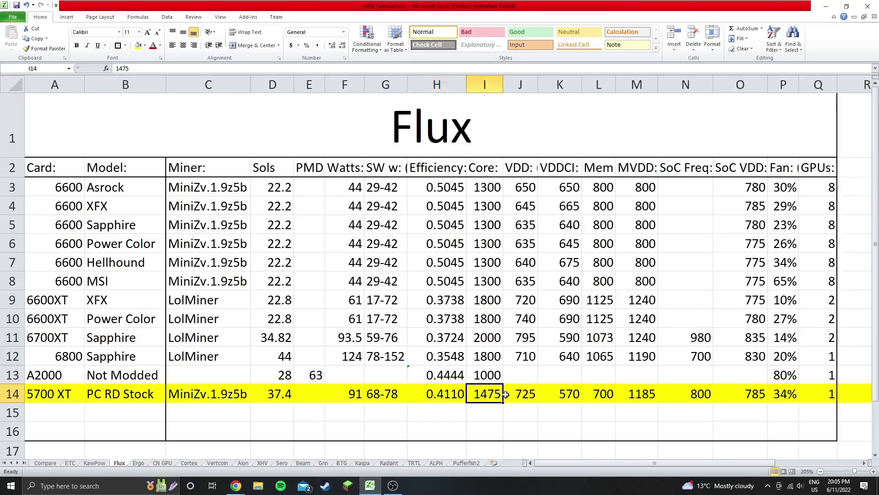
click(435, 400)
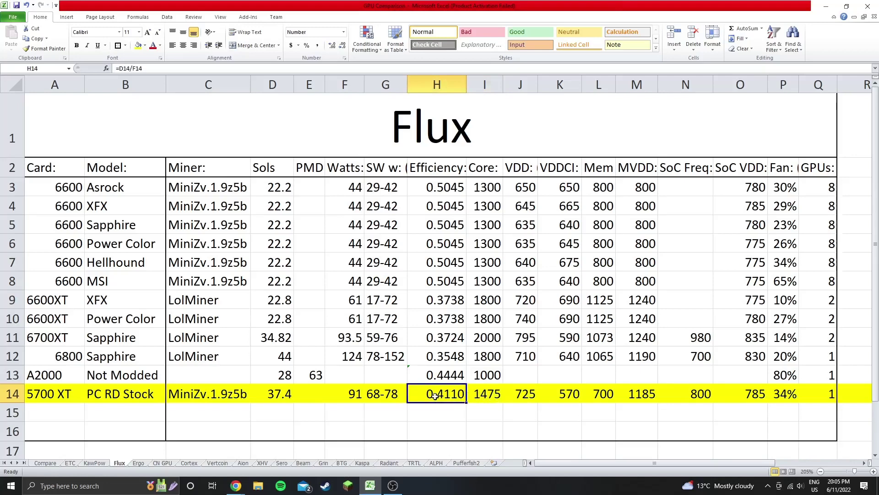
Open the Compare sheet and examine the Flux hashrate and wattage in the 5700 XT m row
click(44, 463)
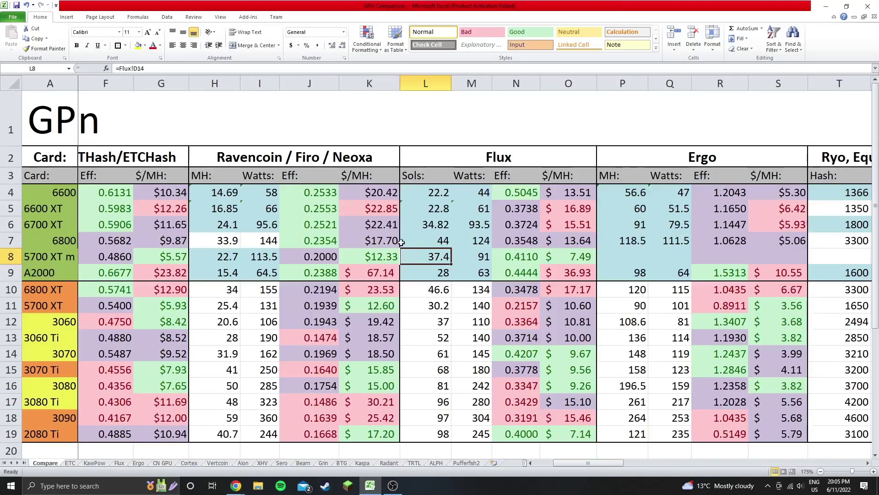
click(463, 257)
click(433, 256)
click(472, 258)
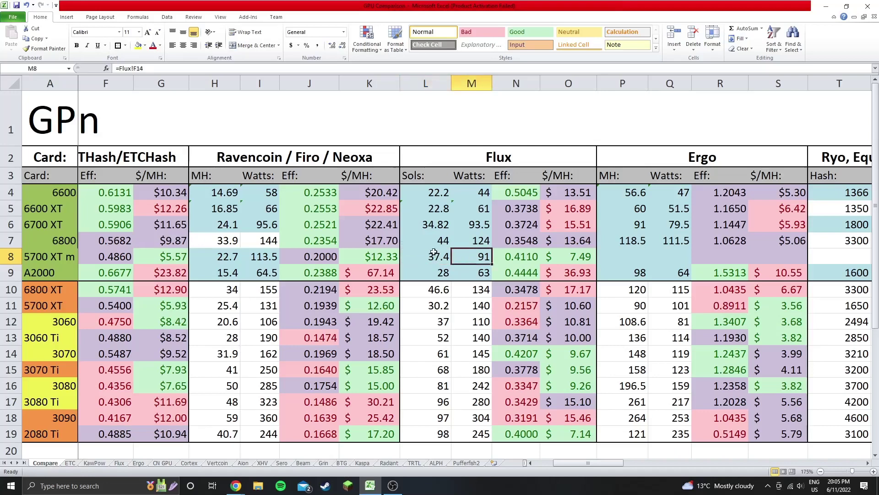
click(420, 254)
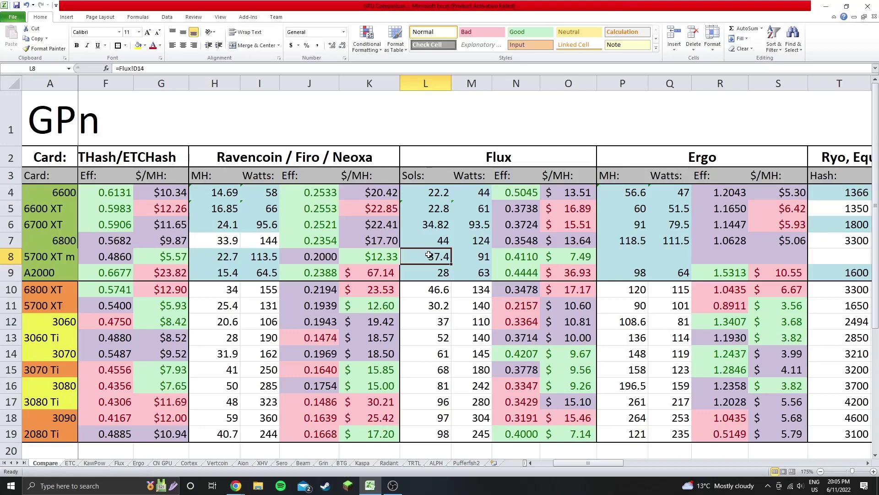
click(462, 256)
click(438, 250)
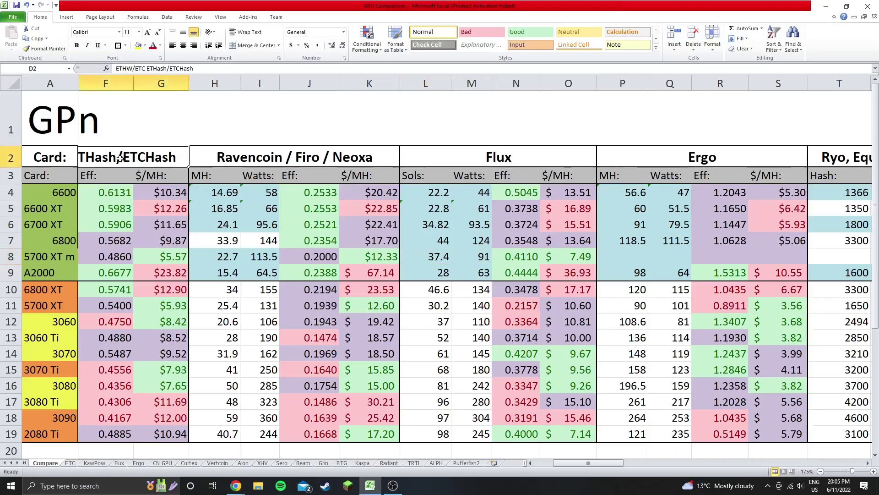
Look across the algorithm headings on the Compare sheet, from ETHash/ETCHash through Ravencoin and Ergo to the CN GPU group
click(592, 192)
click(138, 155)
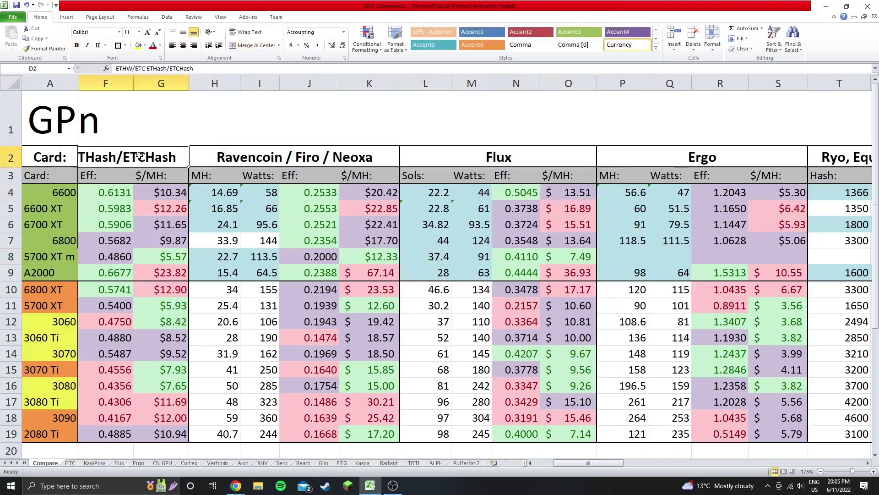
click(293, 157)
click(751, 159)
click(814, 157)
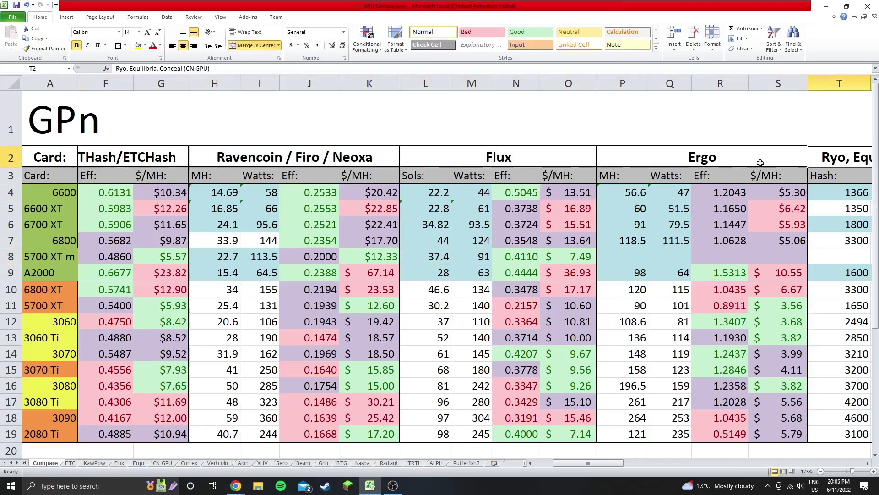